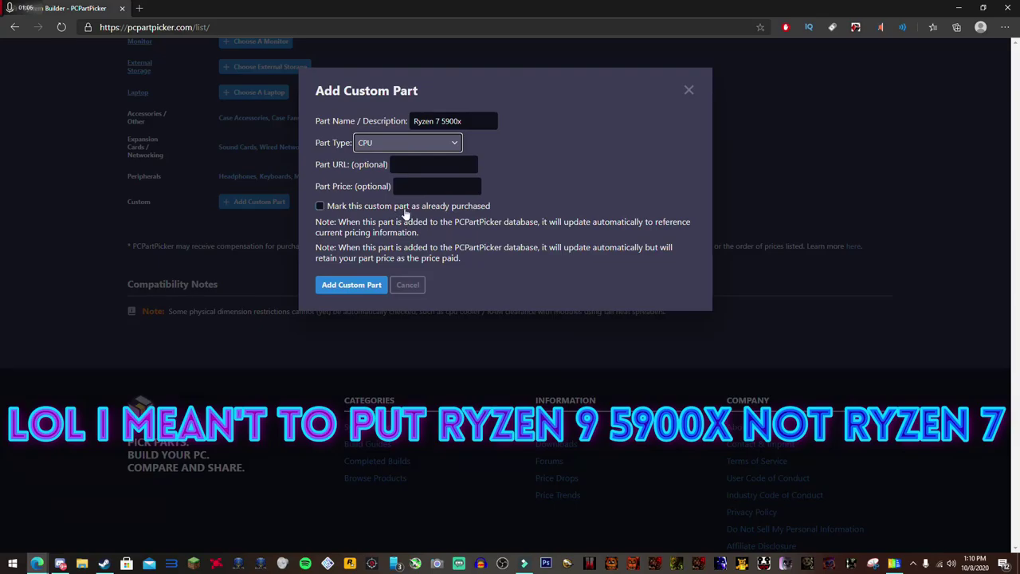
- Add the custom CPU part 'Ryzen 7 5900x' to the build list
click(352, 284)
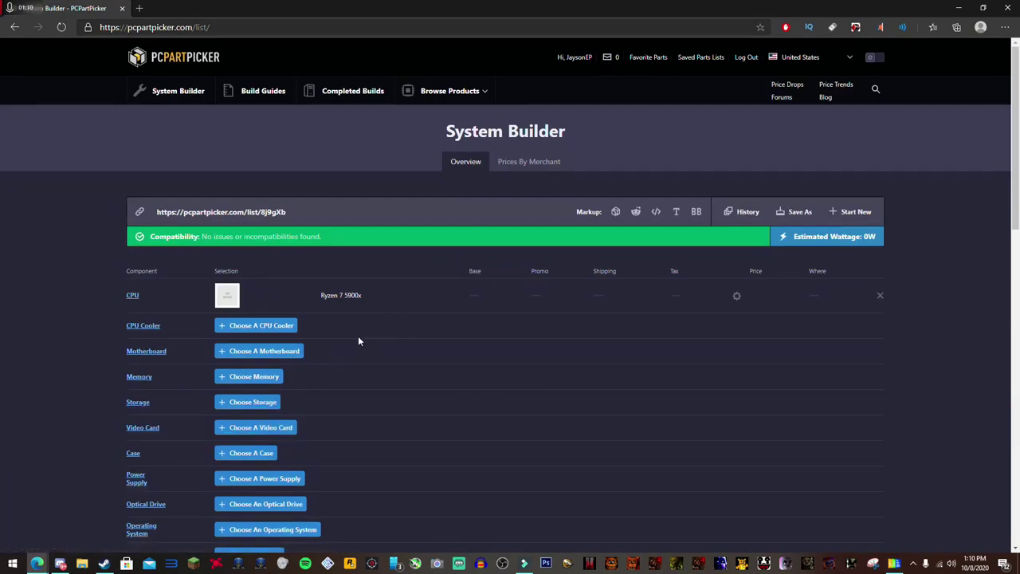
- Filter CPU coolers to 'Yes - 360 mm' water-cooled and add the NZXT Kraken X73 ($164.99)
scroll(323, 336, down, 2)
click(264, 198)
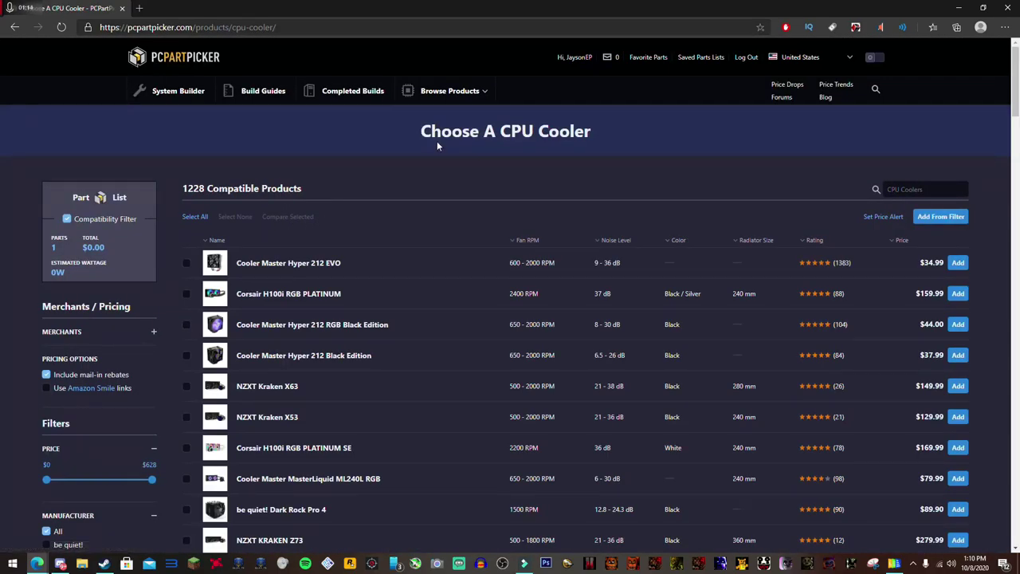
scroll(152, 287, down, 3)
scroll(153, 287, down, 8)
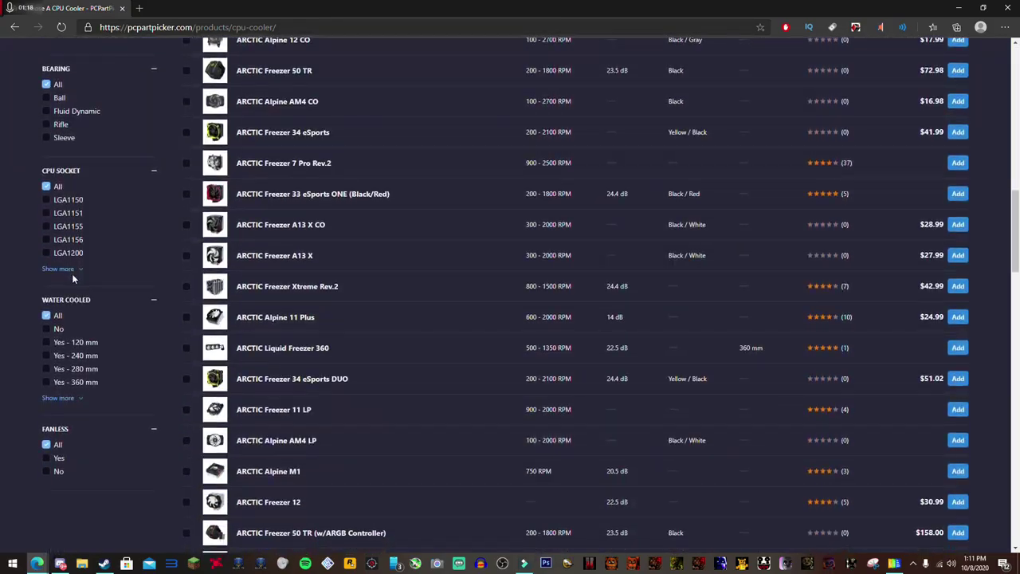
click(75, 382)
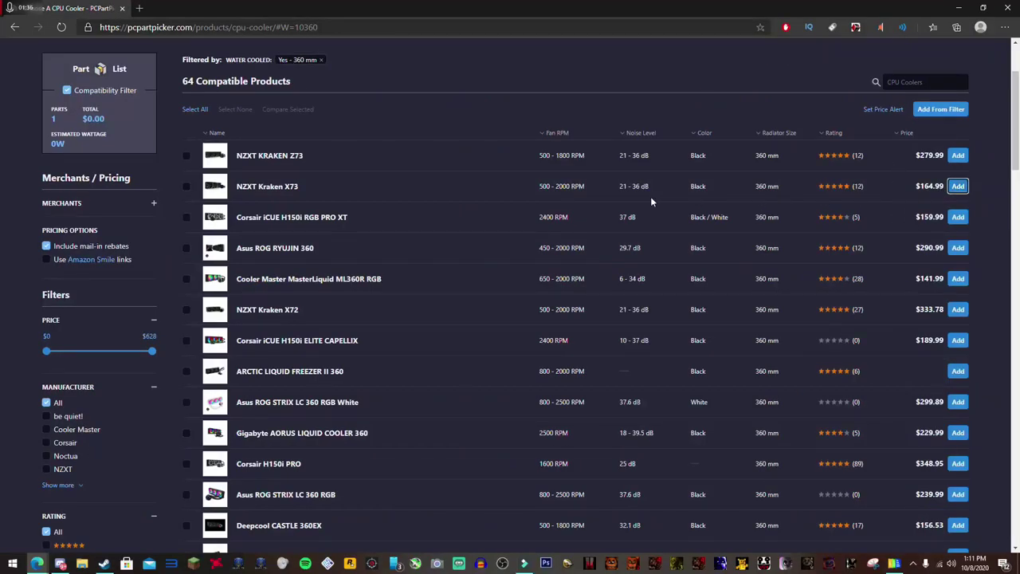
scroll(293, 204, down, 3)
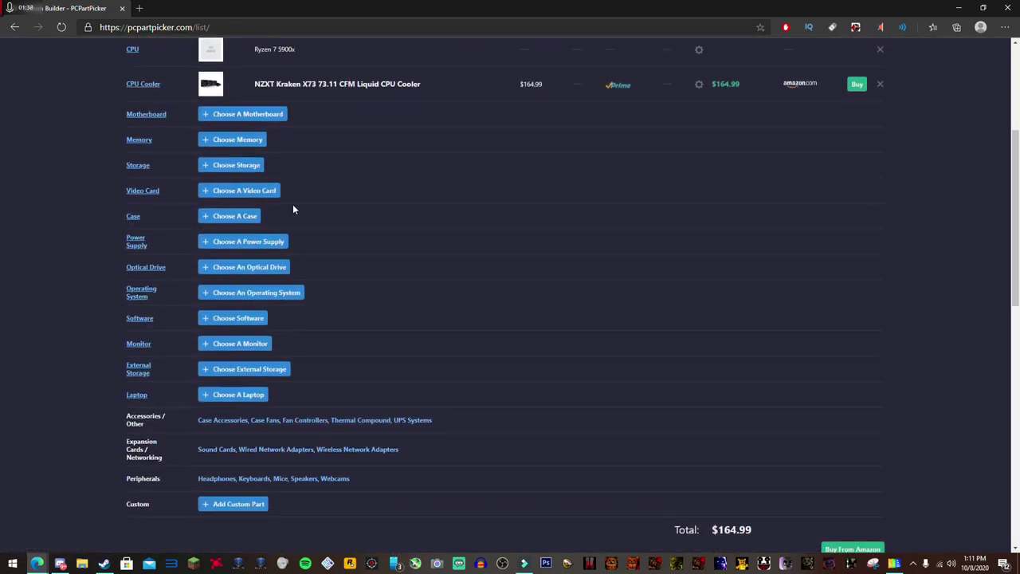
- Sort motherboards by price and add the Gigabyte X570 AORUS PRO
click(270, 107)
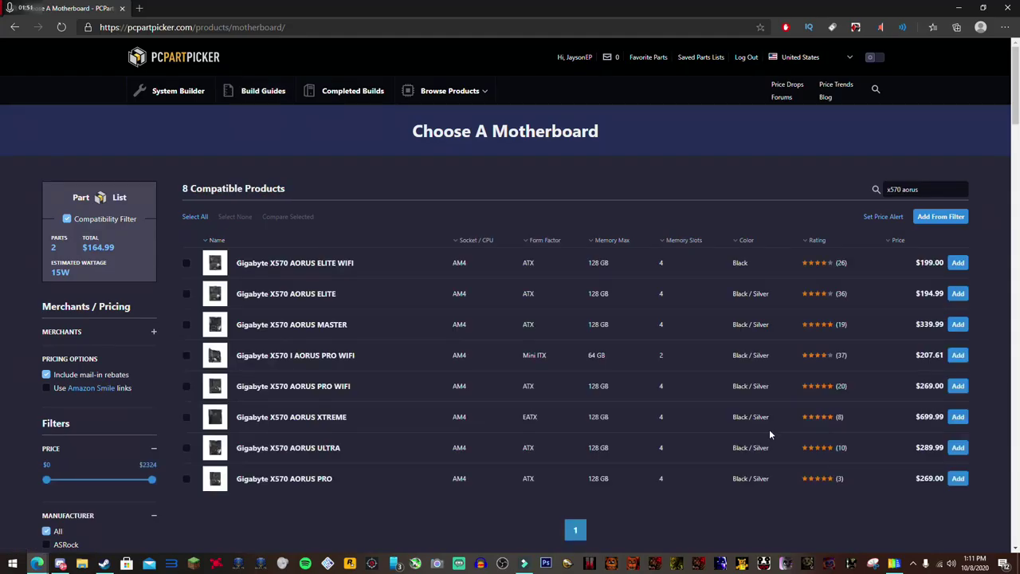
click(965, 244)
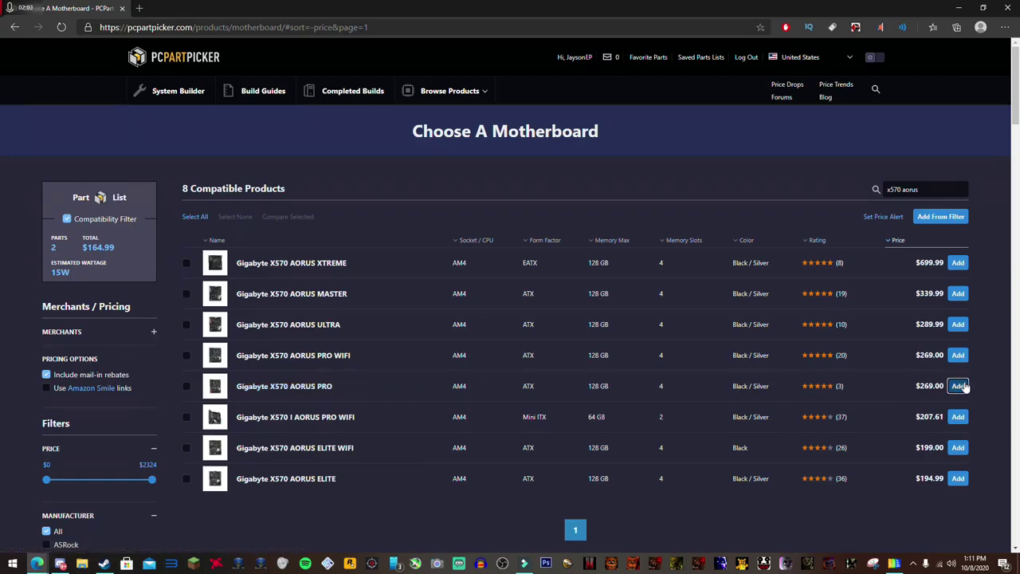
click(958, 385)
- Add G.Skill Ripjaws V 32 GB memory and the 1 TB Samsung 980 Pro SSD ($229.99)
scroll(299, 308, down, 2)
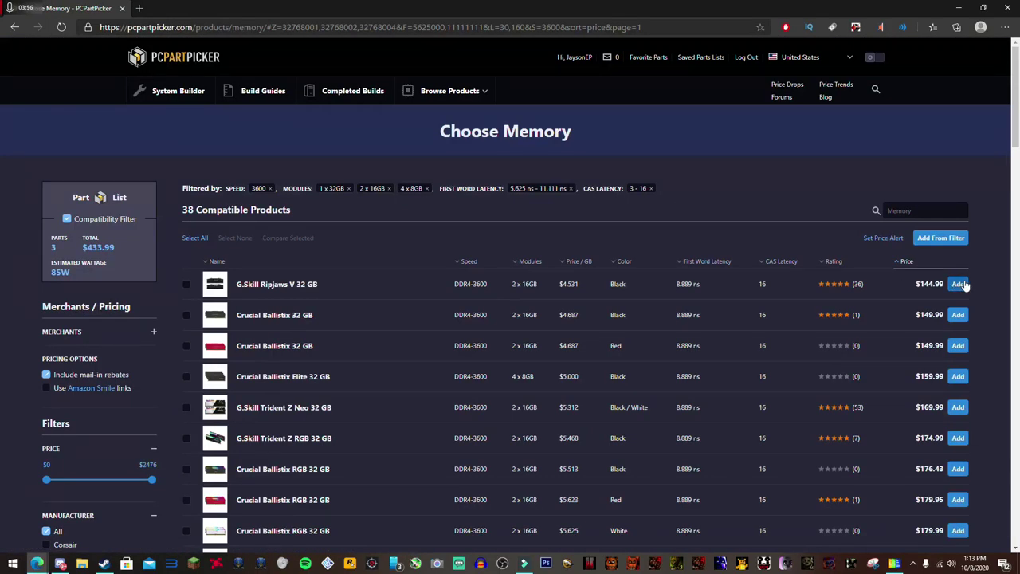
click(958, 284)
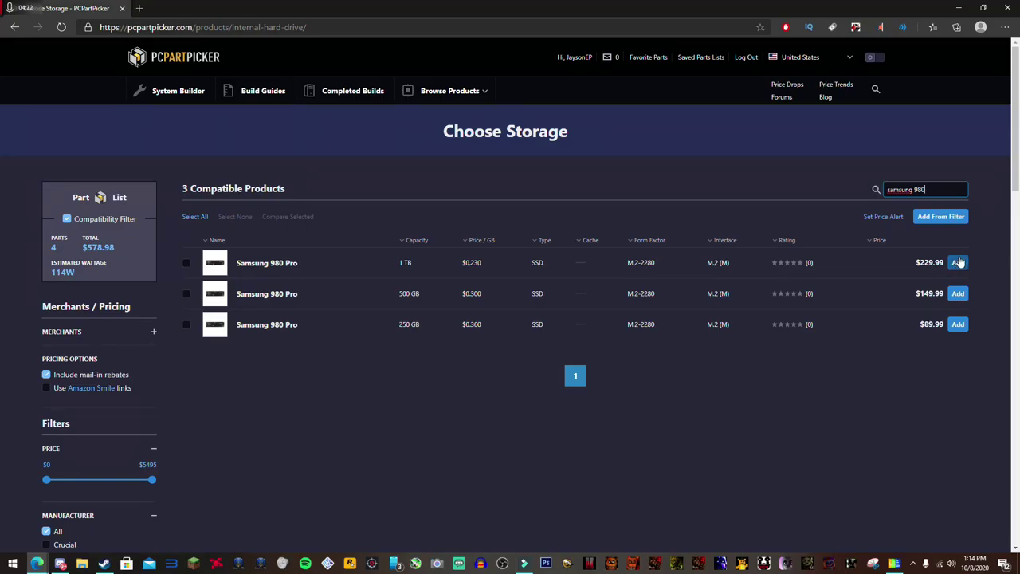
click(959, 262)
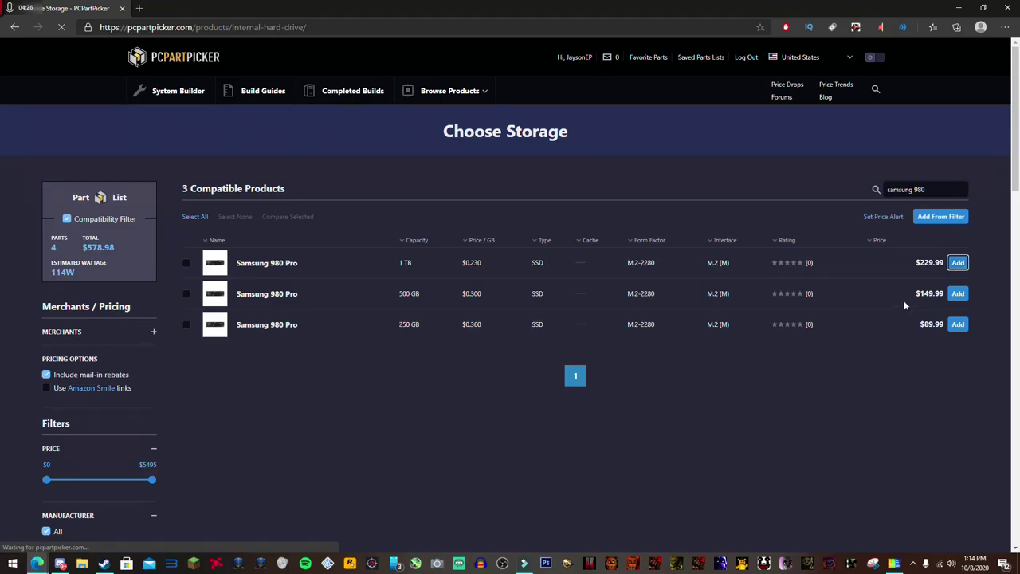
scroll(308, 342, down, 5)
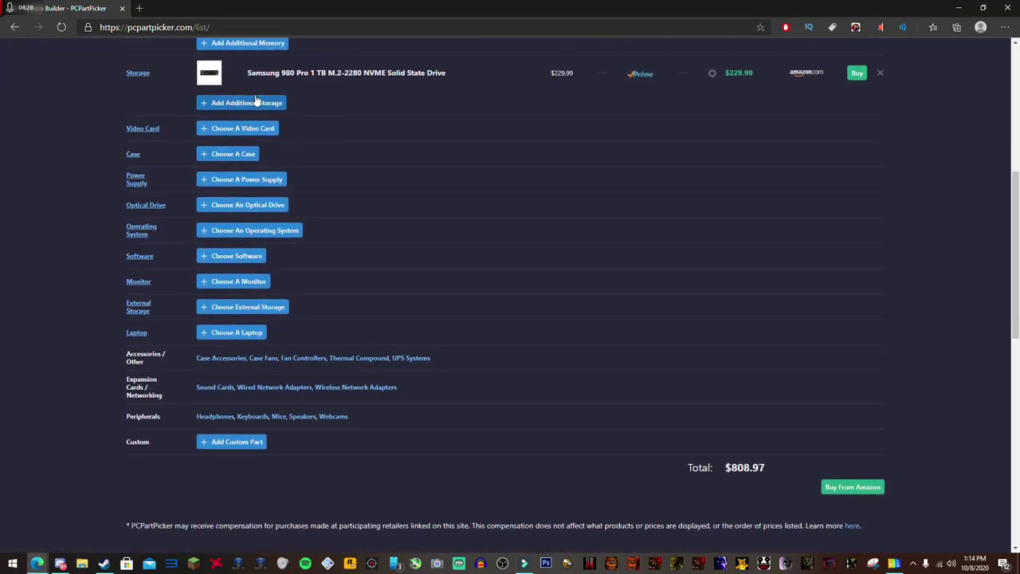
- Add the PNY RTX 3090, Seagate BarraCuda 4 TB HDD, white Lian Li PC-O11 case and EVGA 1000 W PSU
click(239, 128)
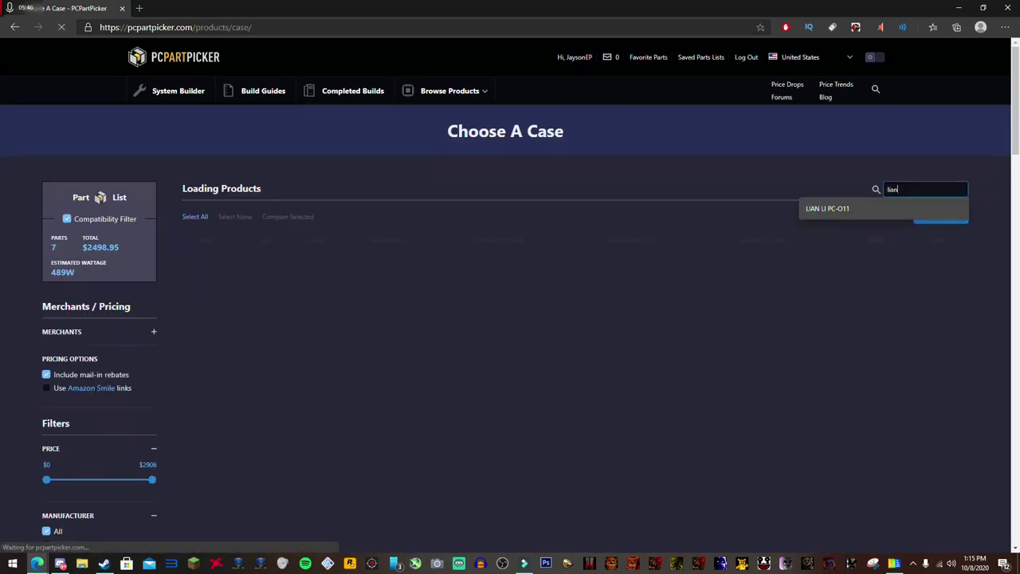
text(i)
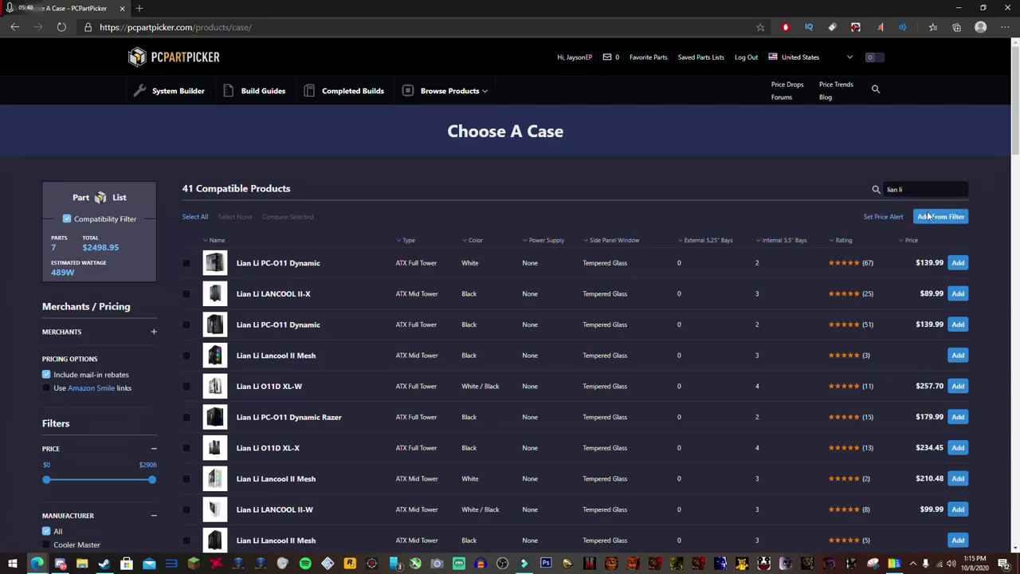
mouse_move(215, 263)
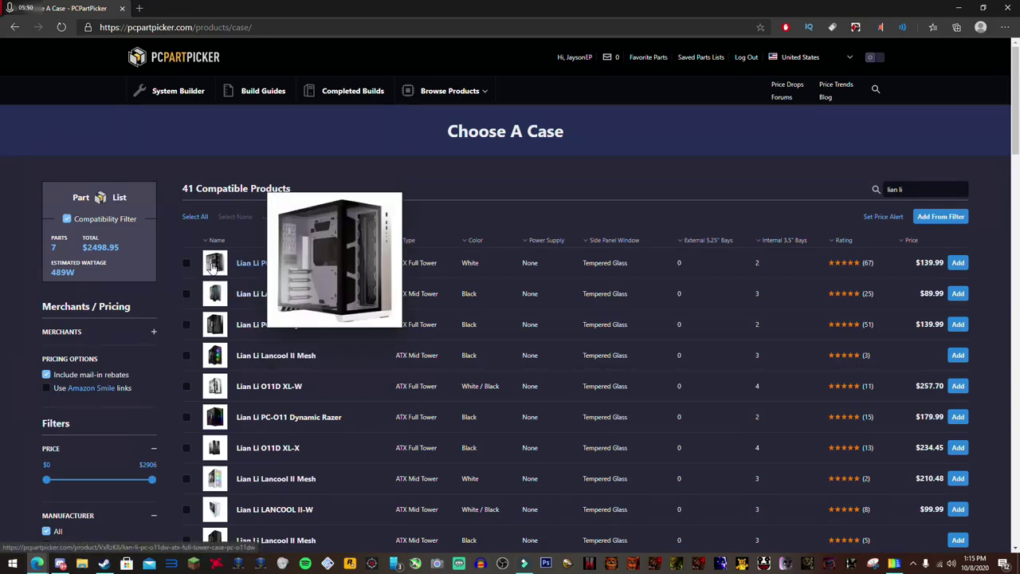
click(958, 262)
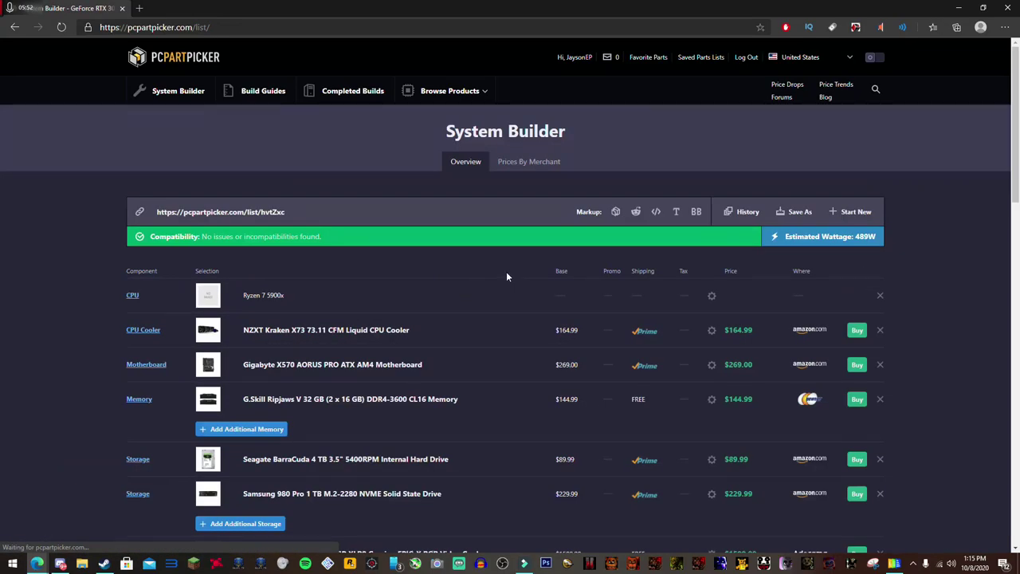
scroll(446, 283, down, 5)
scroll(388, 289, down, 1)
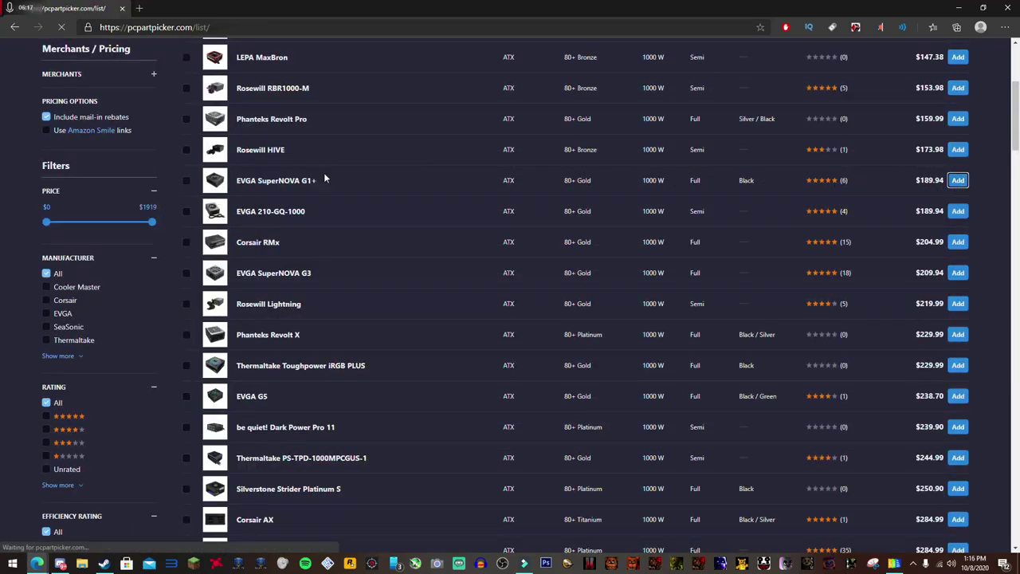
scroll(478, 176, down, 6)
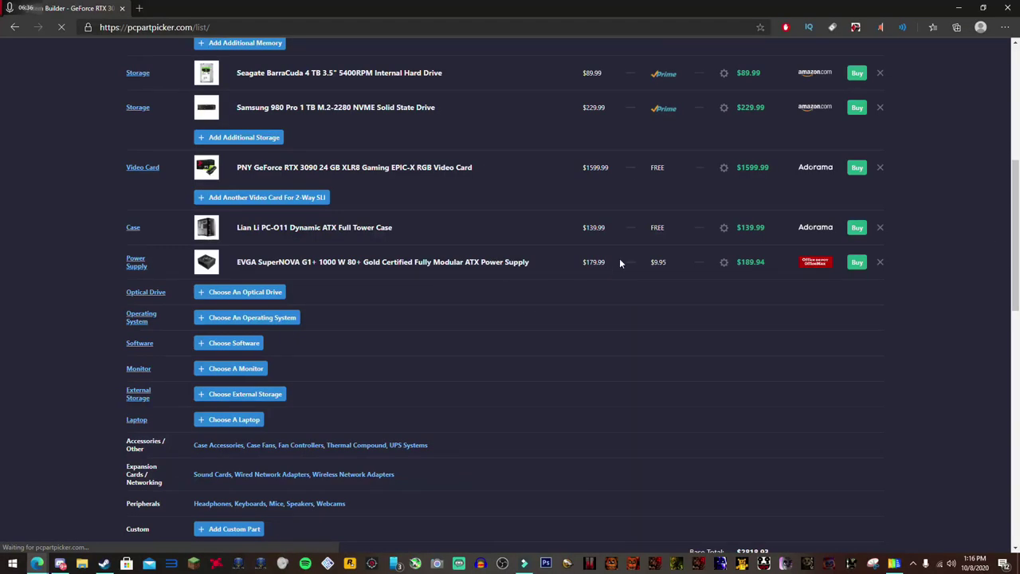
- Add the Samsung Odyssey G7 monitor and ARCTIC P12 fans, then open the network adapter choices
click(172, 367)
text(sa)
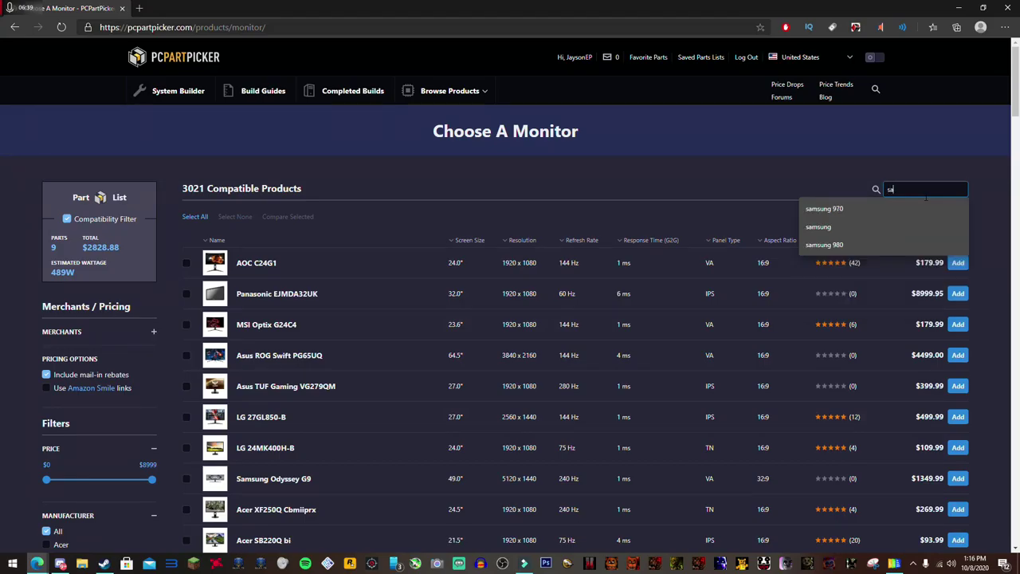
text(su)
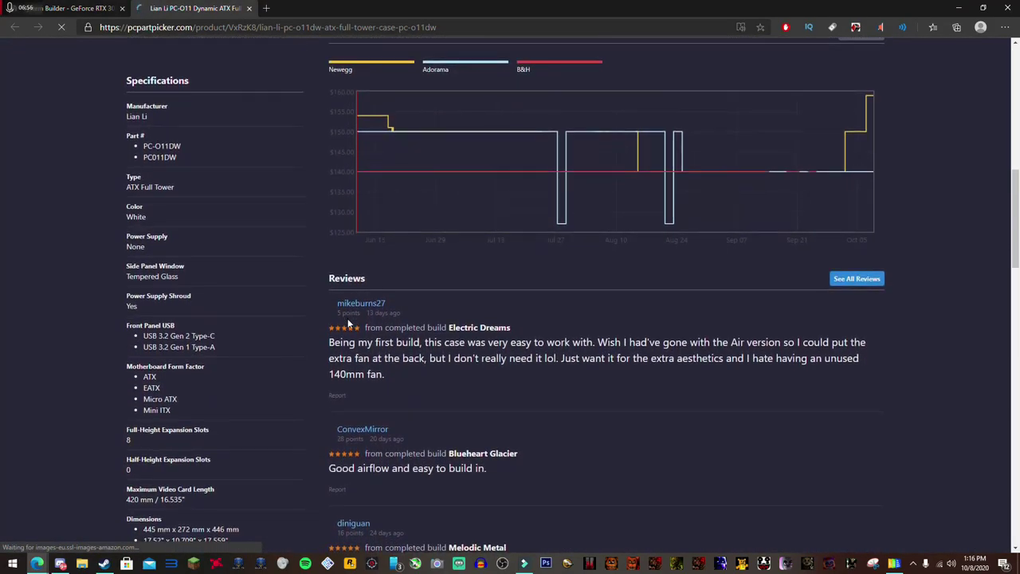
scroll(241, 275, down, 4)
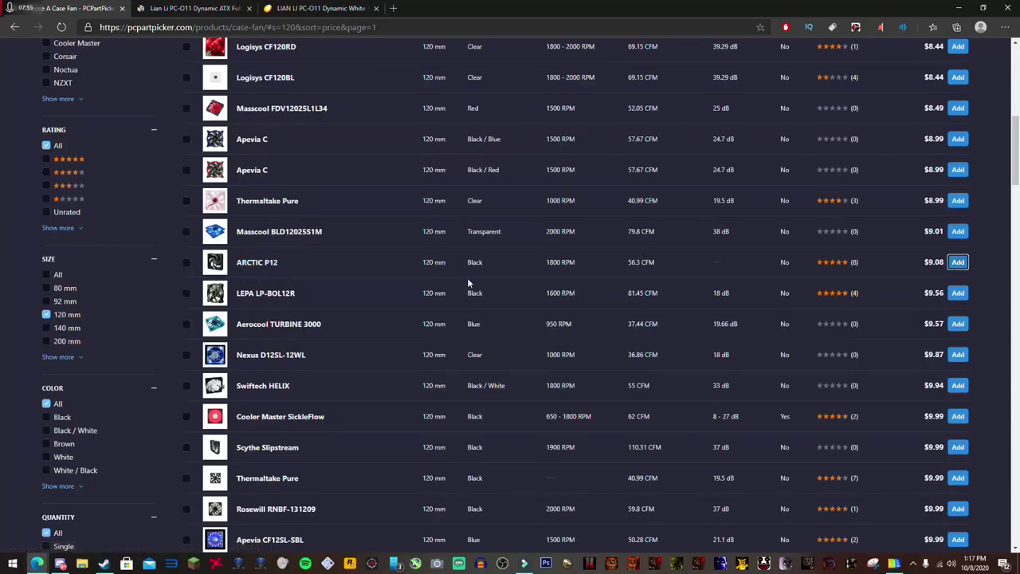
scroll(422, 258, down, 5)
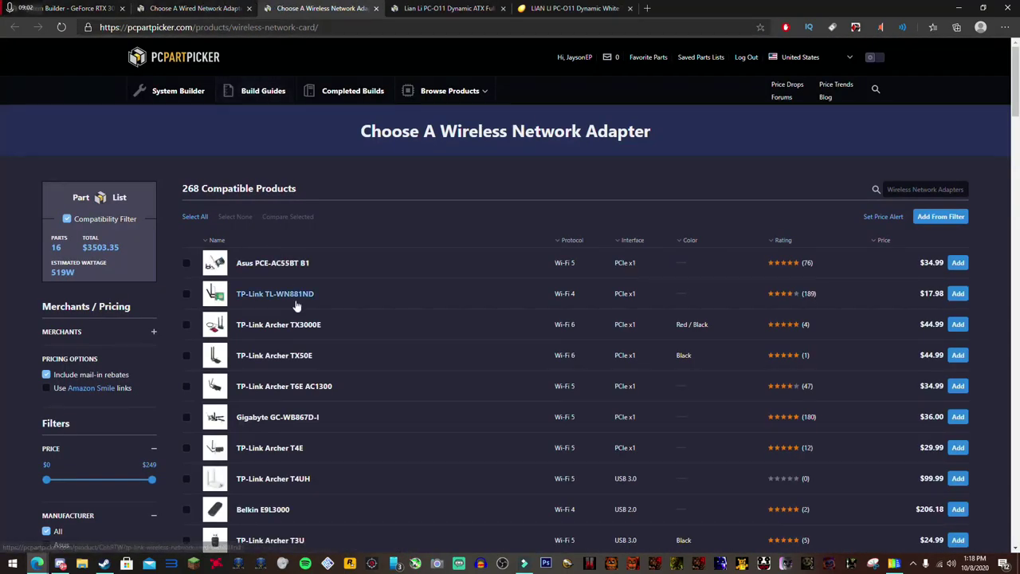
click(203, 8)
- Add the SteelSeries Arctis Pro Wireless headset and Redragon K512 SHIVA RGB keyboard
scroll(394, 181, down, 5)
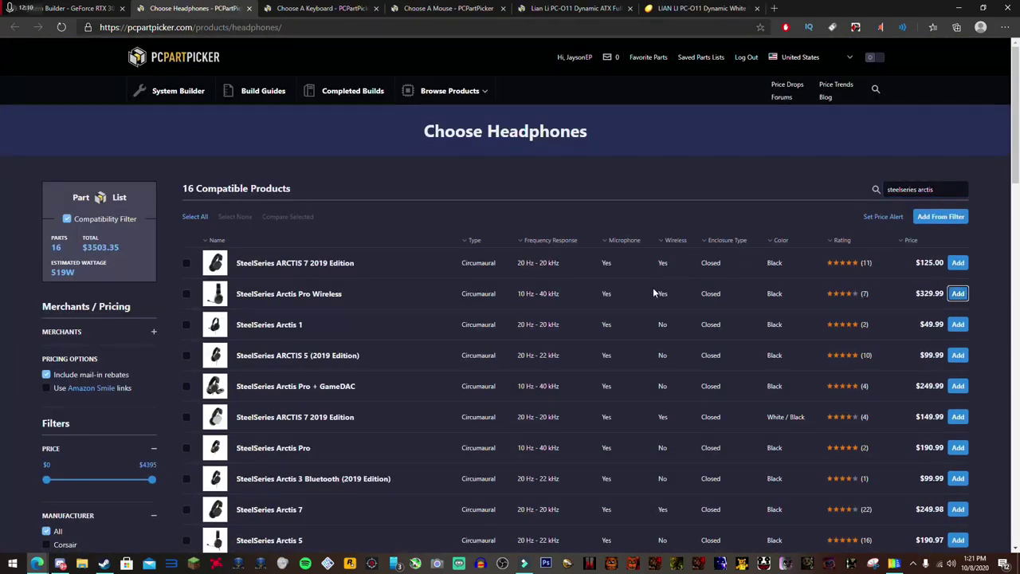
click(957, 293)
scroll(772, 295, down, 10)
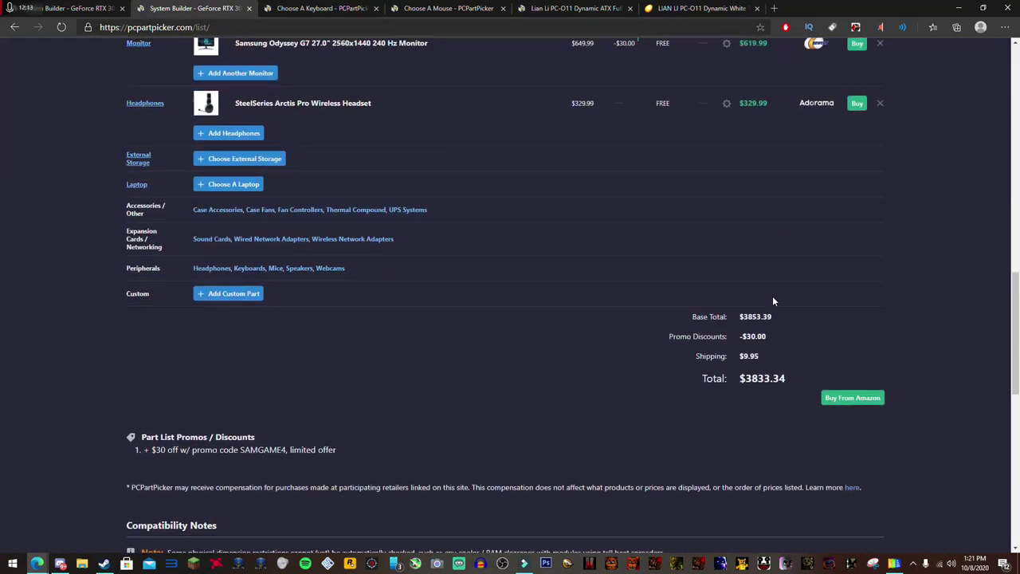
scroll(677, 295, up, 2)
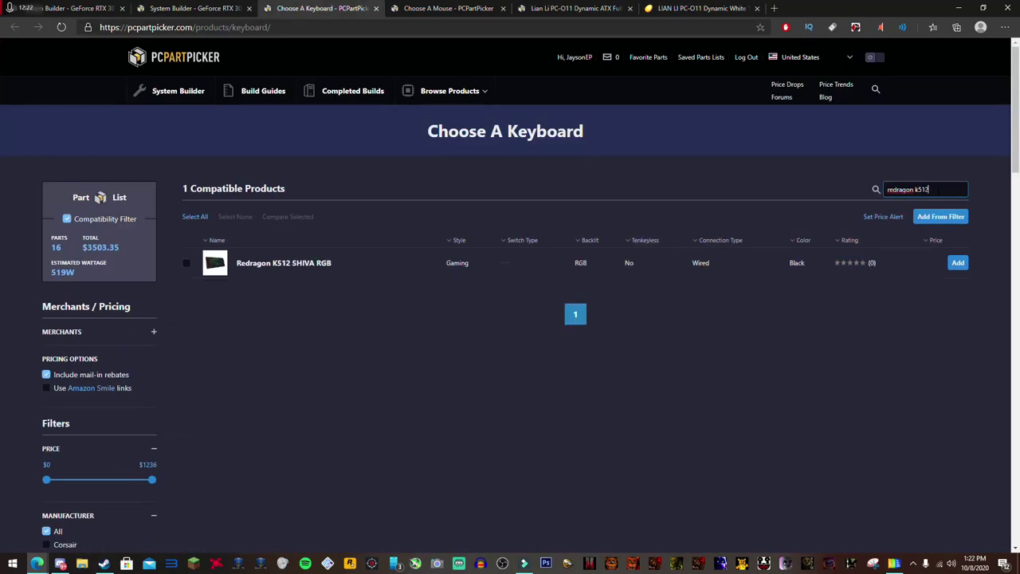
click(958, 263)
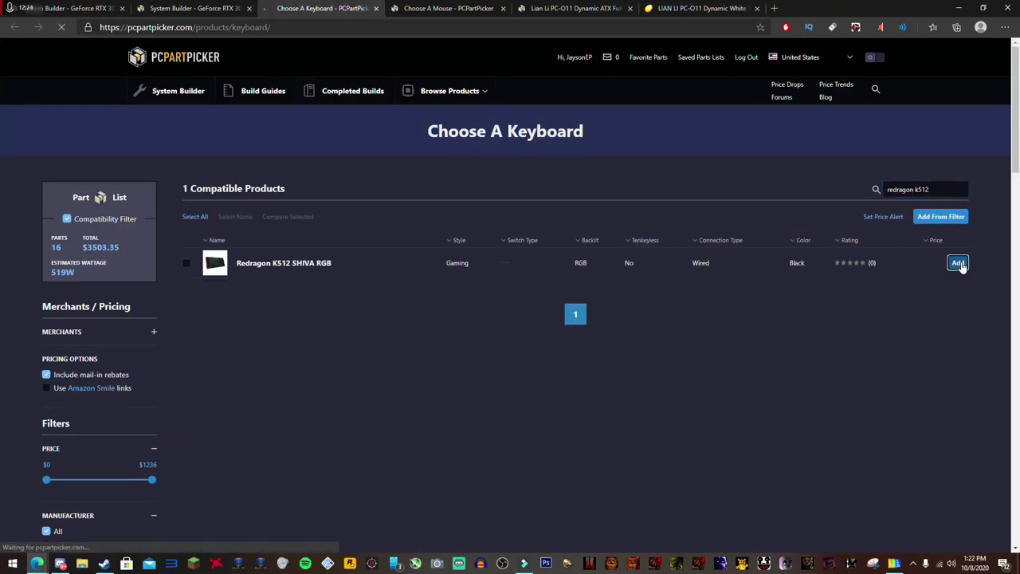
- Copy the VicTsing mouse name into the custom part search and add it to the part list
scroll(566, 276, down, 3)
scroll(538, 277, down, 8)
scroll(333, 292, up, 1)
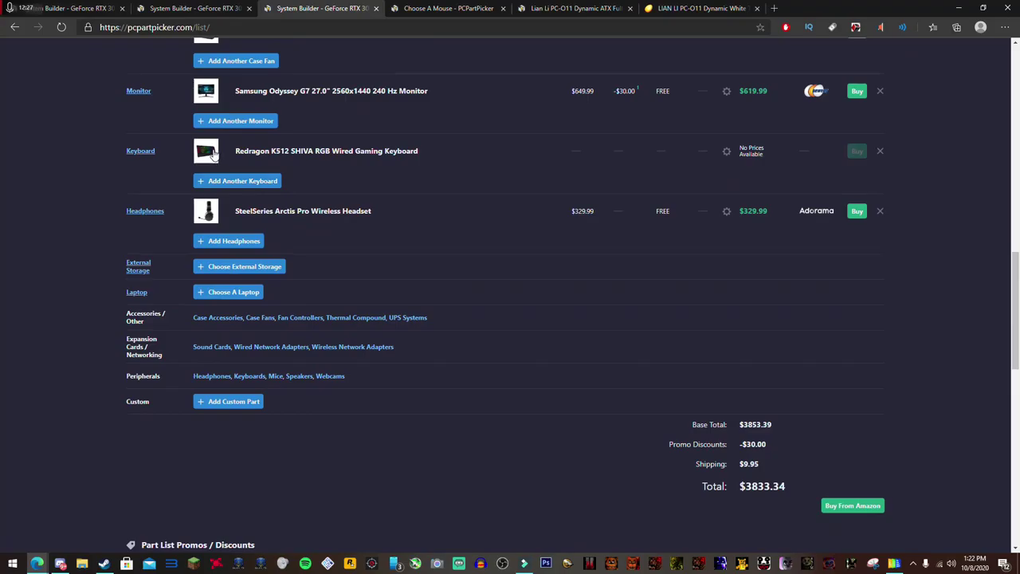
click(464, 17)
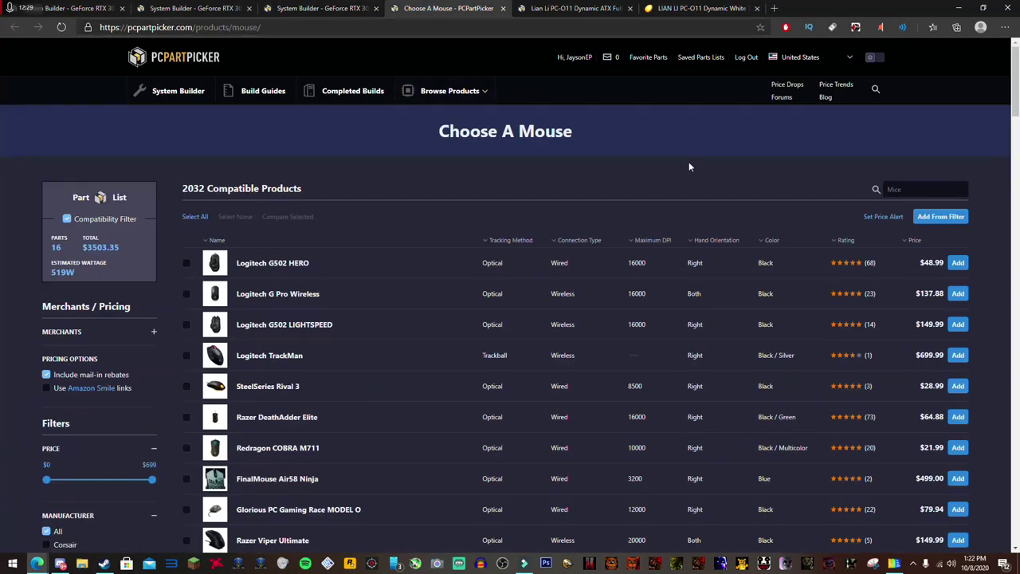
click(908, 185)
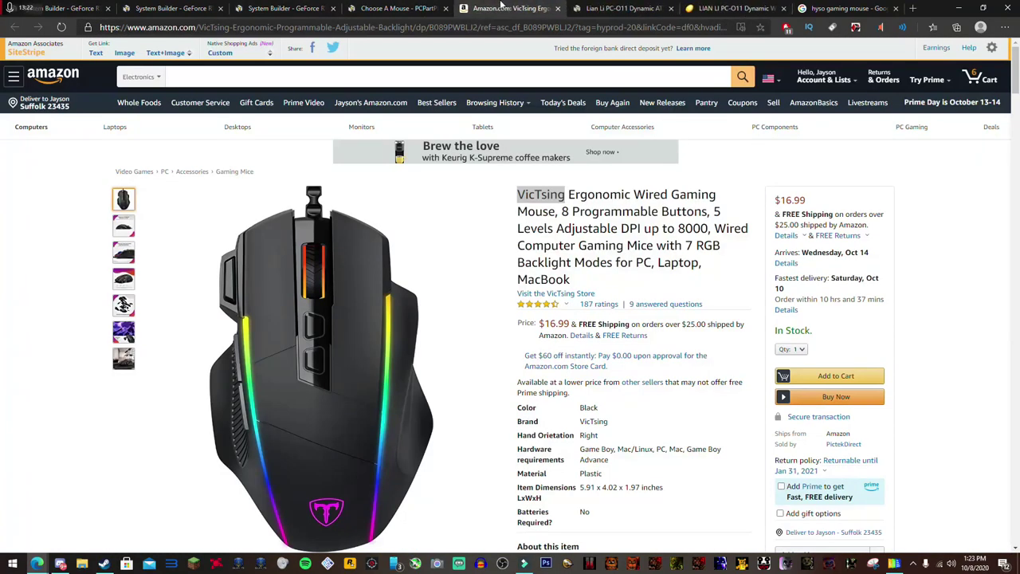
double_click(541, 194)
key(ctrl+c)
click(416, 8)
key(ctrl+v)
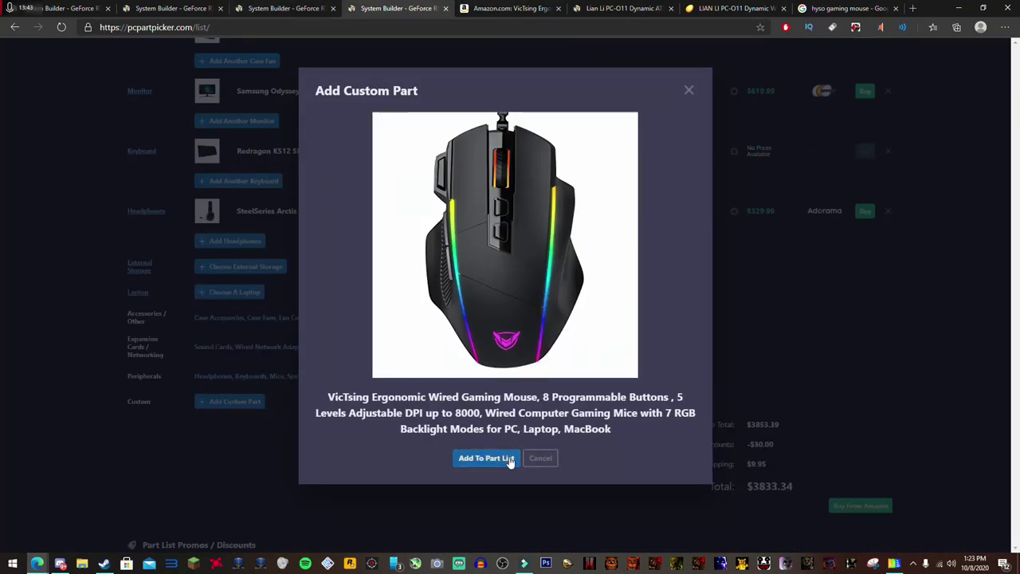
click(486, 458)
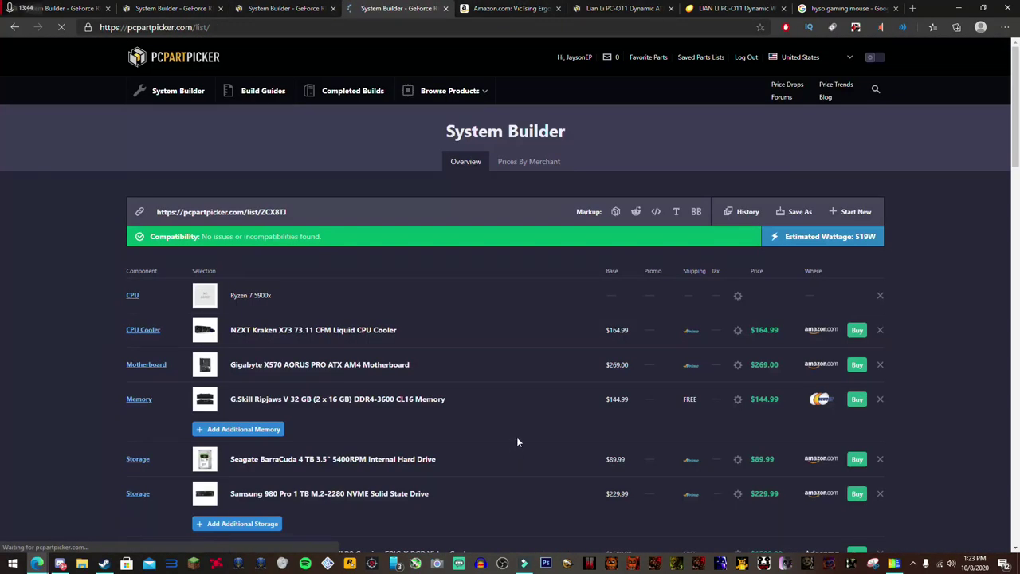
- Scroll down and back up the build list to locate the RTX 3090 Video Card row
scroll(517, 422, down, 10)
scroll(518, 403, down, 5)
scroll(519, 405, down, 3)
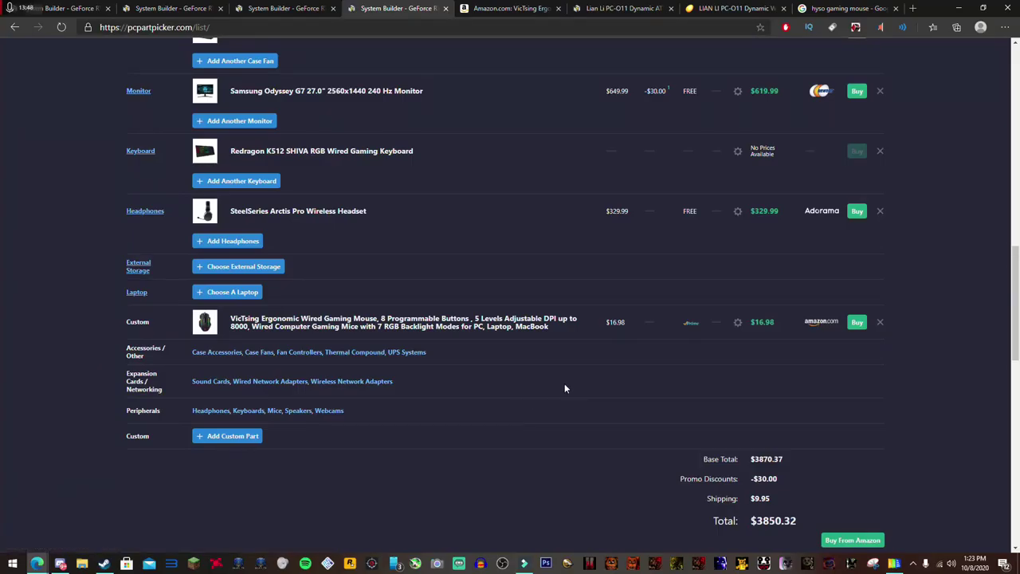
scroll(565, 381, down, 2)
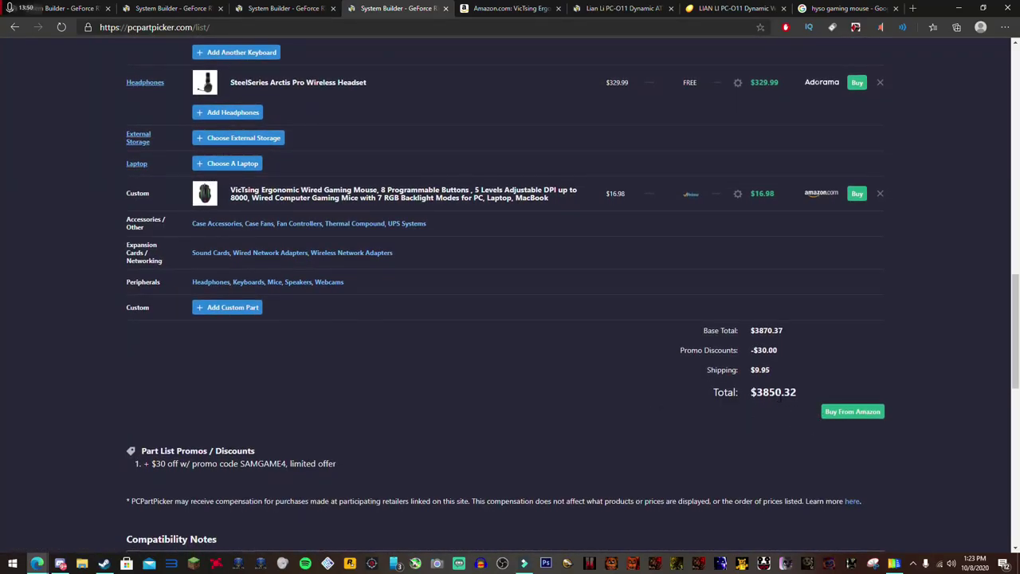
scroll(565, 330, up, 5)
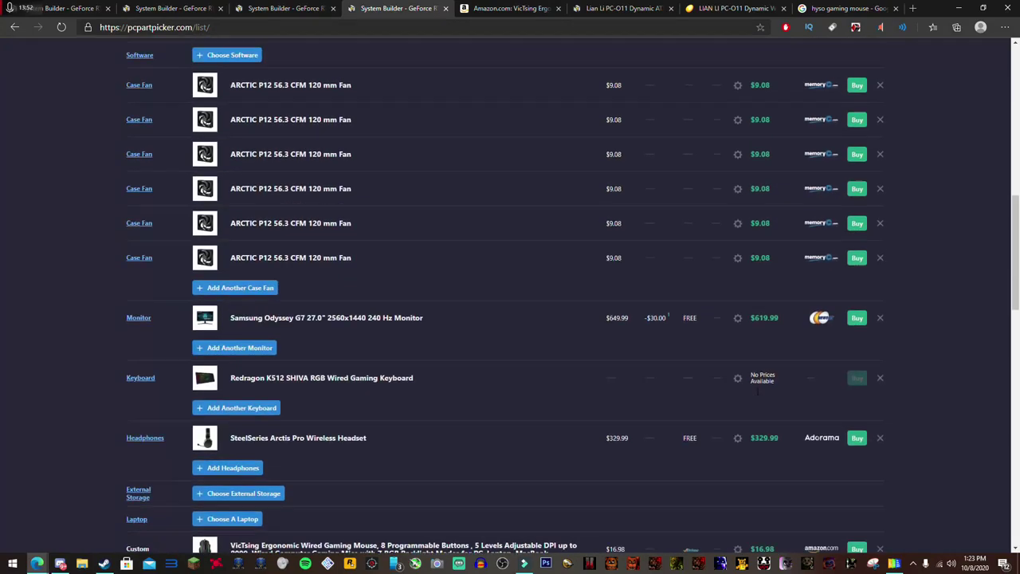
scroll(564, 330, up, 10)
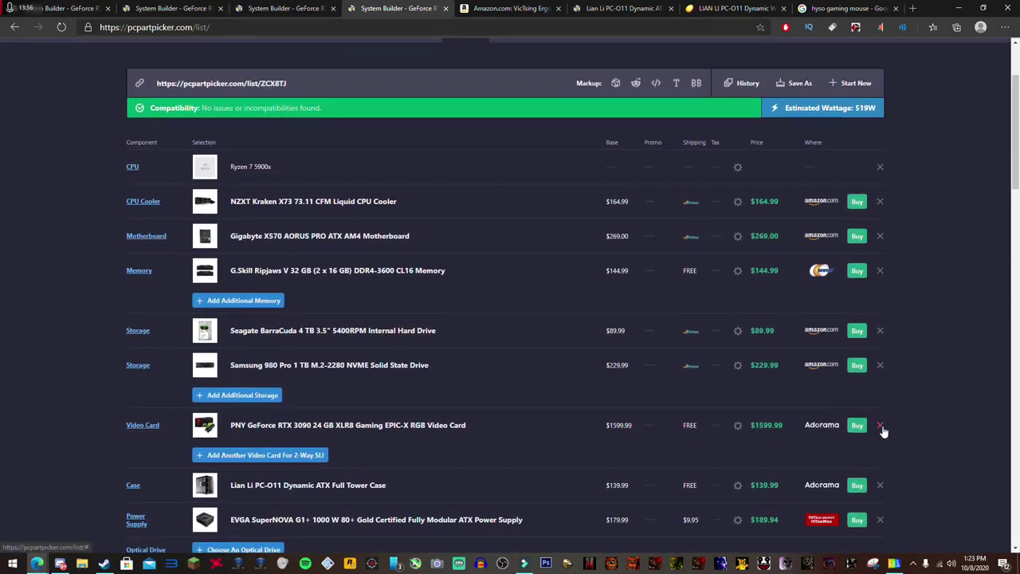
- Add the Asus GeForce RTX 3080 TUF GAMING as the replacement video card
scroll(229, 305, down, 3)
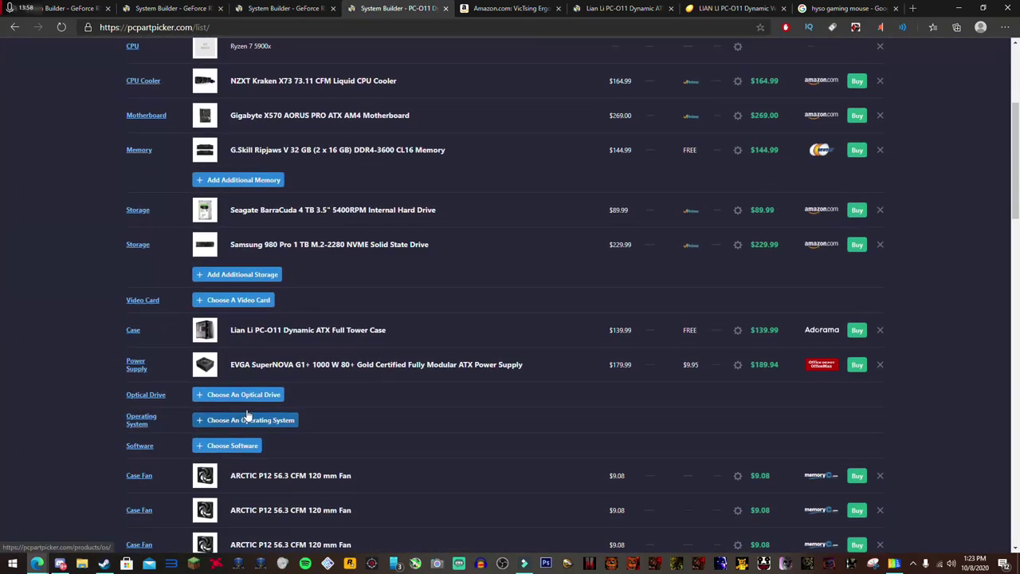
click(231, 291)
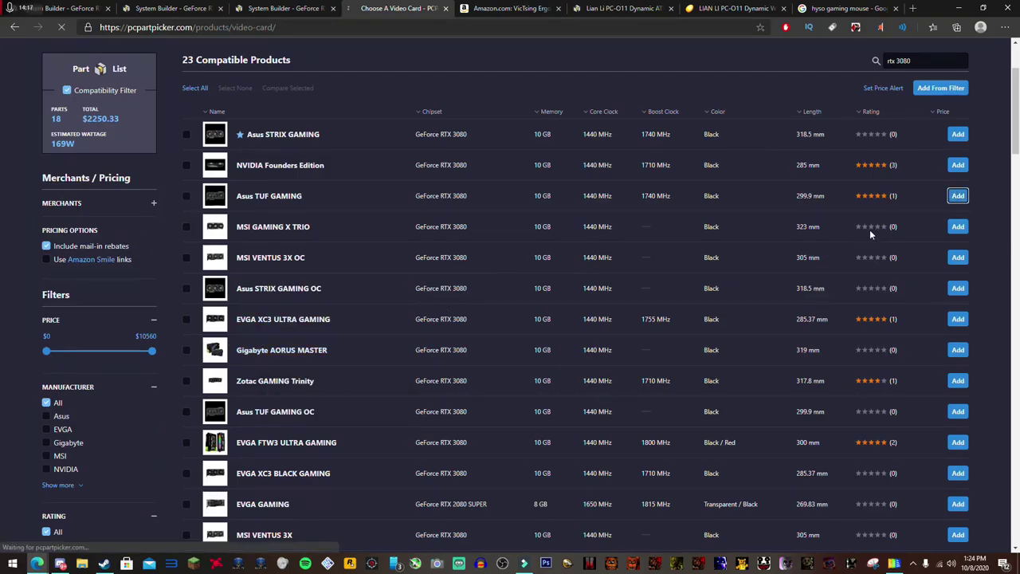
scroll(754, 339, down, 10)
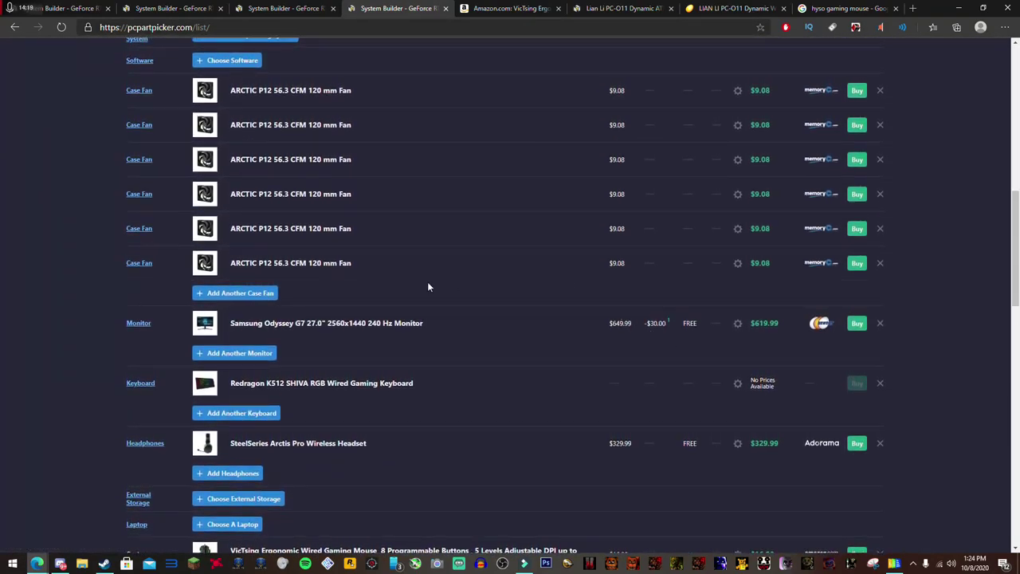
scroll(359, 285, up, 2)
scroll(453, 300, up, 2)
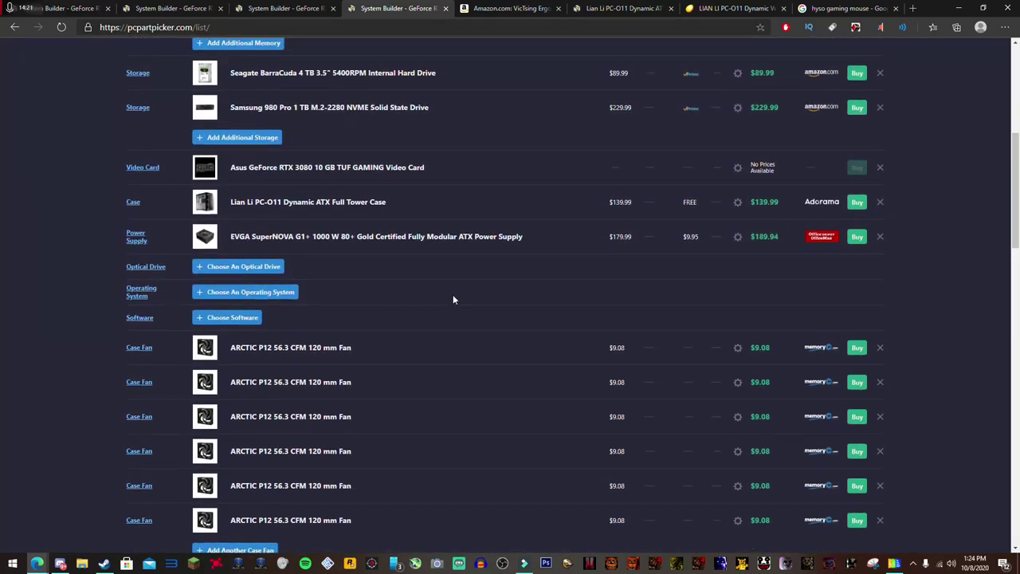
- Manually set the RTX 3080's price to $700 and save it
click(737, 169)
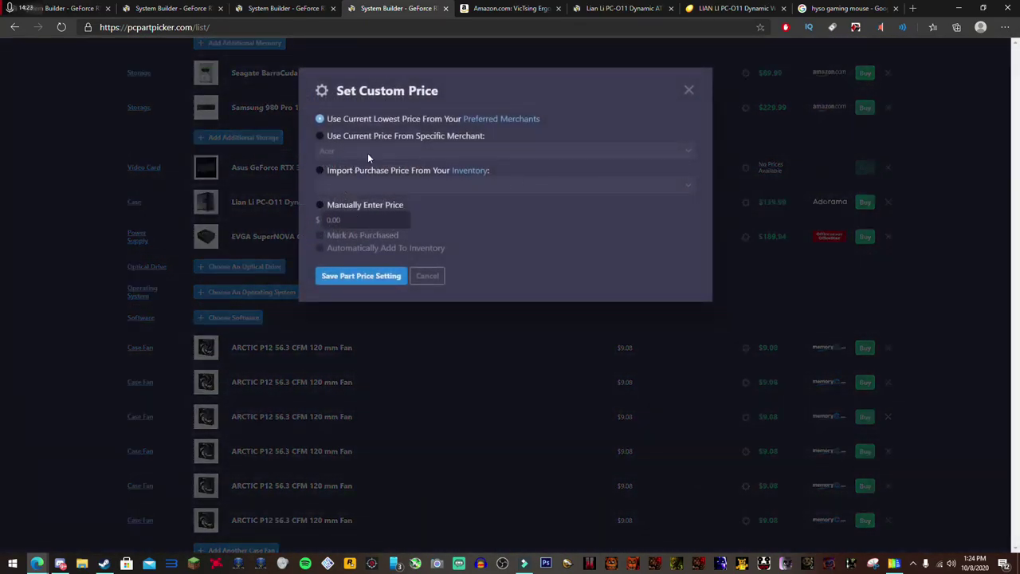
click(320, 205)
text(7)
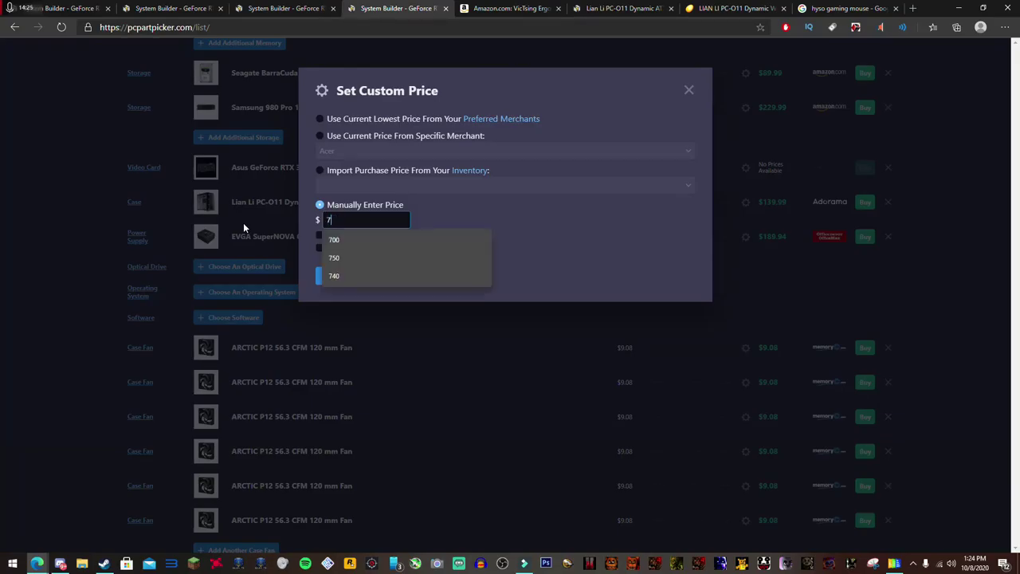
text(00)
click(339, 279)
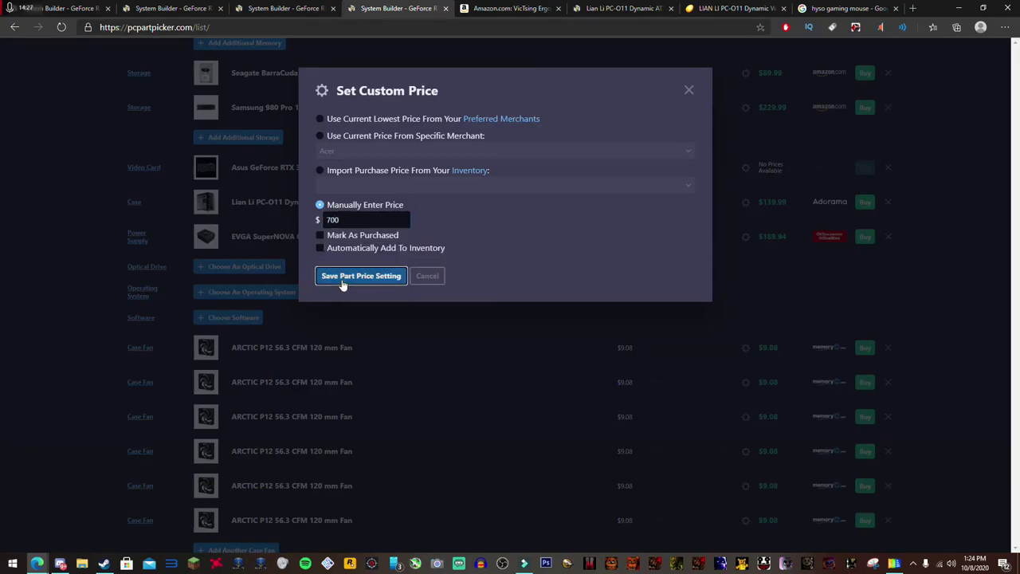
scroll(741, 313, down, 10)
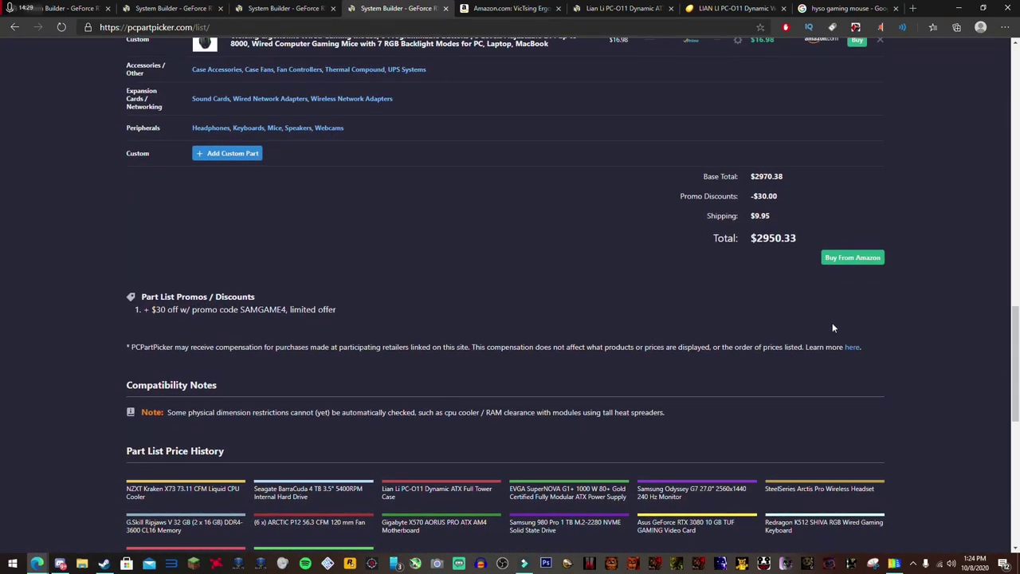
- Scroll through the full build list to review the SteelSeries Arctis Pro + GameDAC headset entry
scroll(877, 322, up, 2)
scroll(944, 327, up, 2)
scroll(930, 318, up, 1)
scroll(929, 318, up, 1)
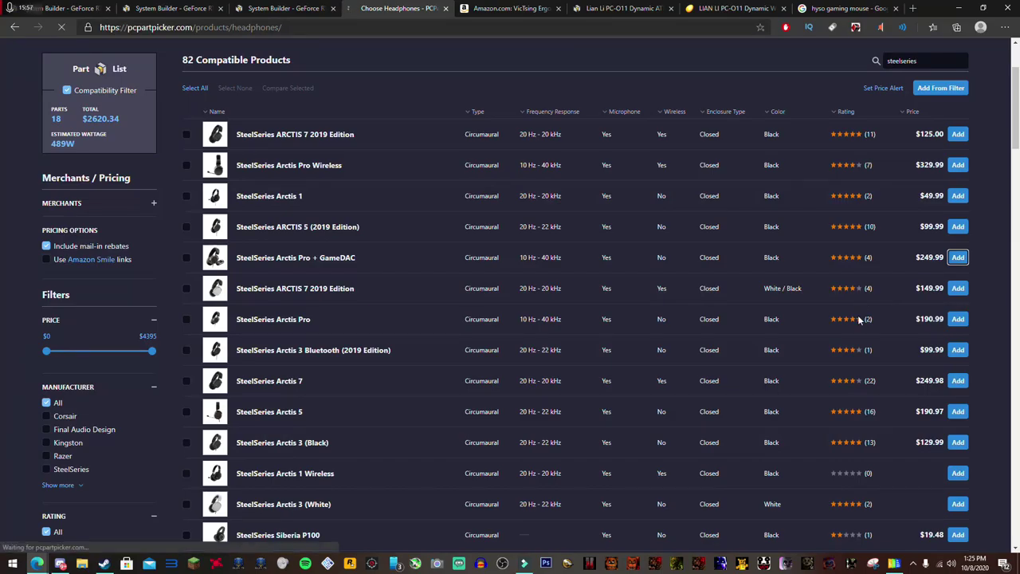
scroll(866, 306, down, 9)
scroll(880, 294, down, 2)
scroll(914, 298, up, 5)
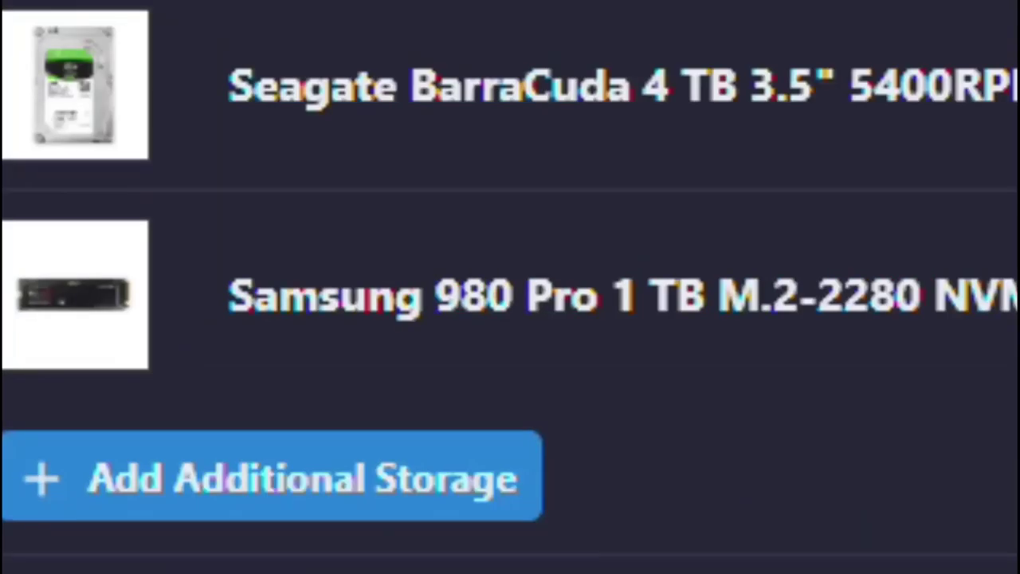
scroll(478, 249, up, 2)
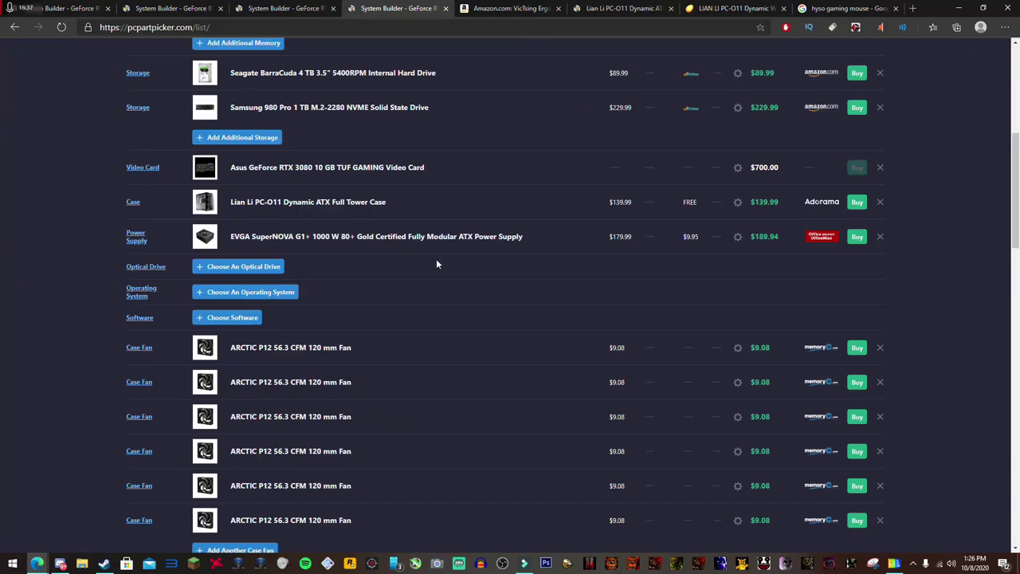
scroll(437, 264, down, 3)
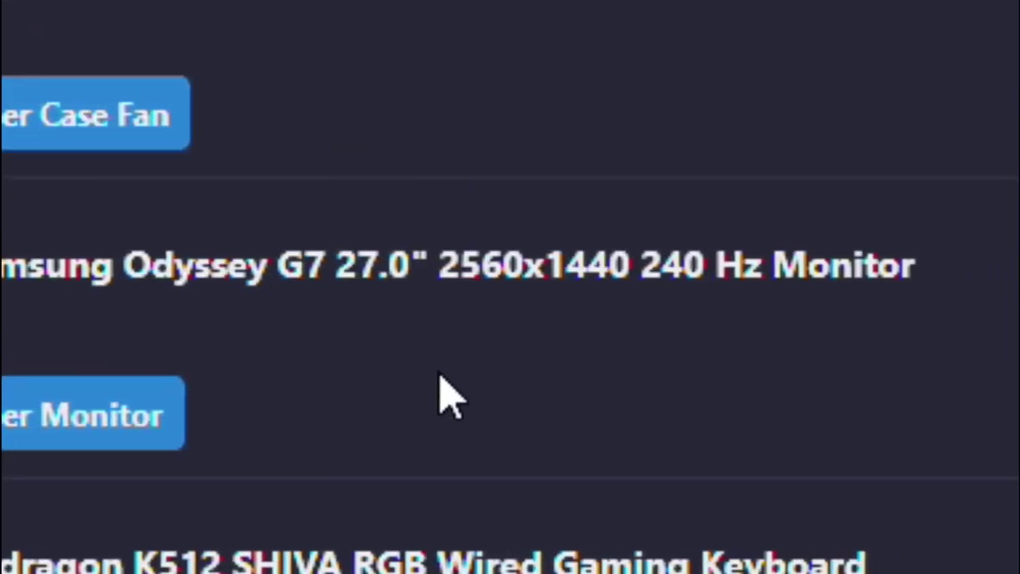
scroll(327, 348, down, 3)
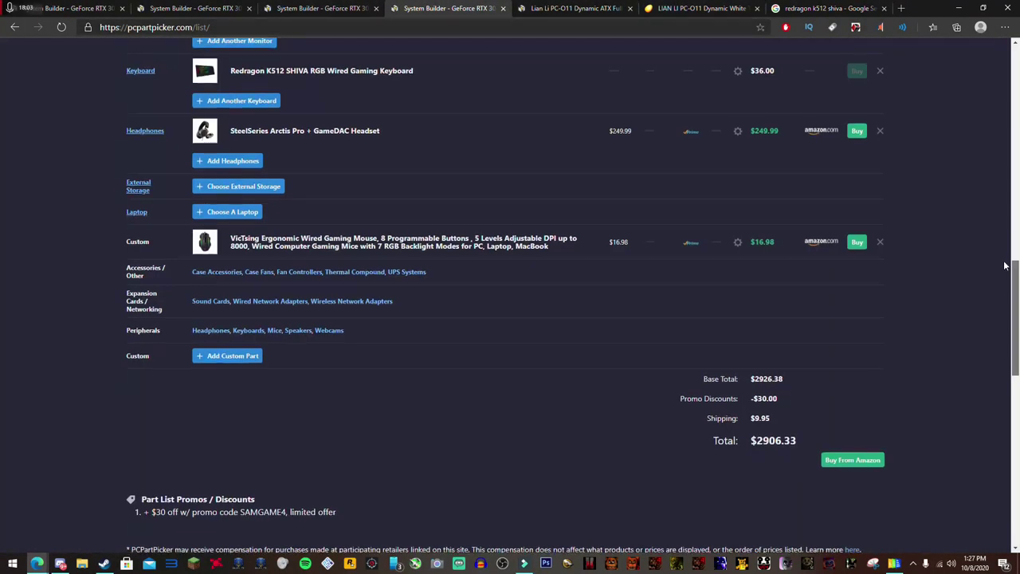
- Scroll and drag the build list to bring the Redragon K512 keyboard row into view
scroll(1006, 266, up, 2)
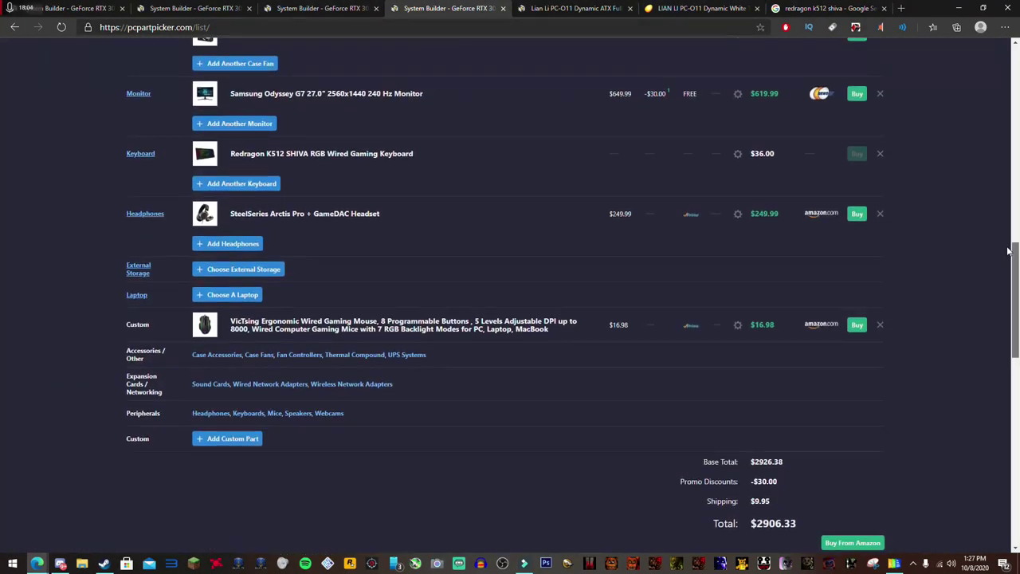
drag(1008, 249, 997, 72)
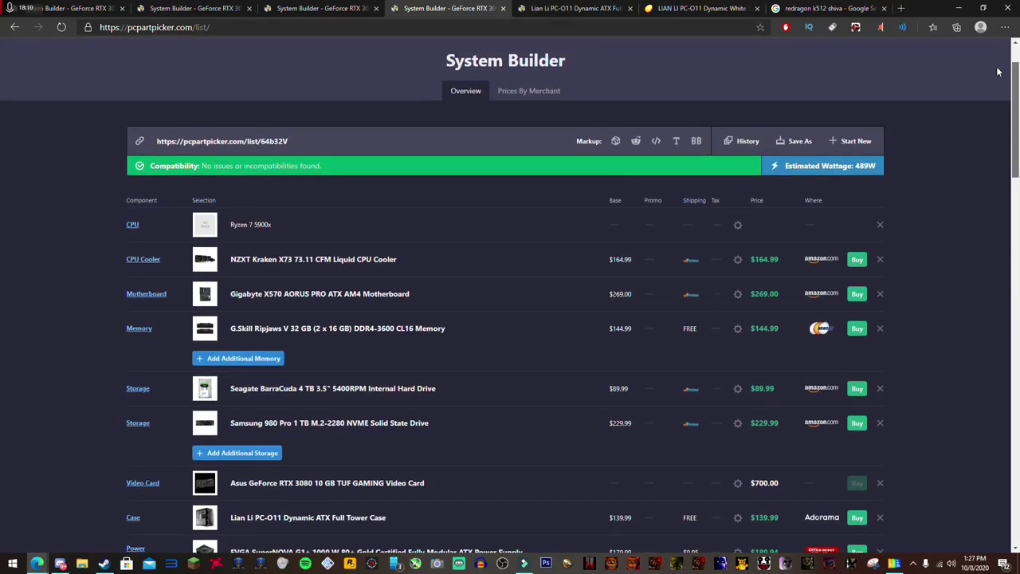
scroll(992, 128, down, 4)
scroll(983, 194, down, 4)
scroll(981, 239, down, 3)
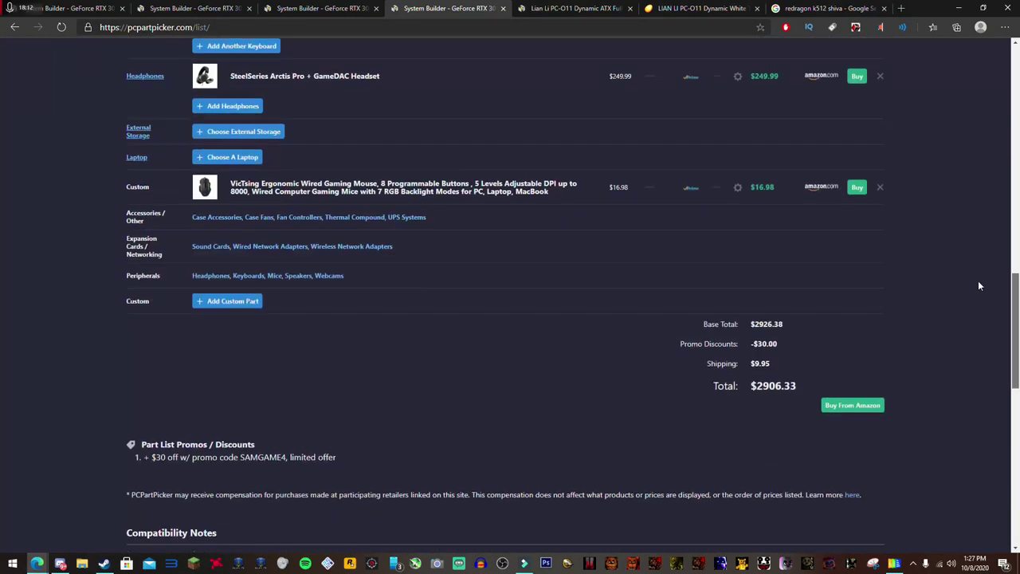
scroll(976, 293, down, 1)
scroll(972, 306, down, 3)
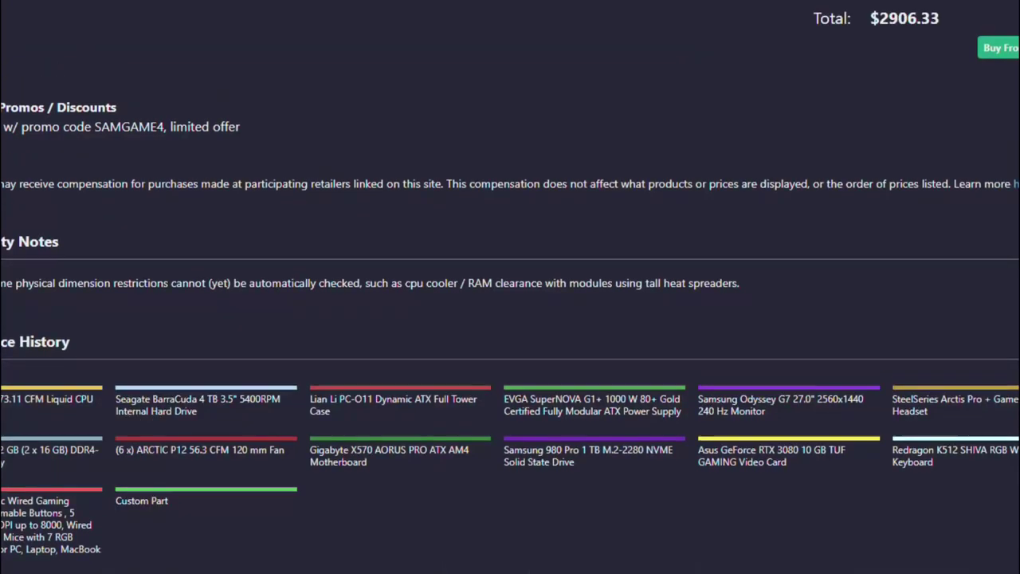
scroll(994, 258, up, 10)
scroll(994, 258, down, 5)
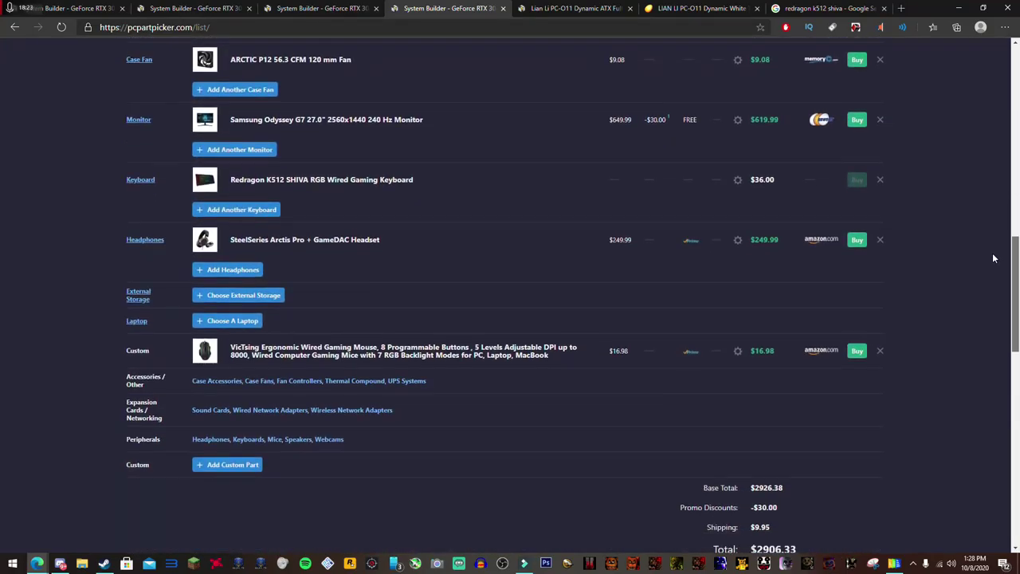
scroll(988, 239, up, 1)
scroll(984, 226, up, 1)
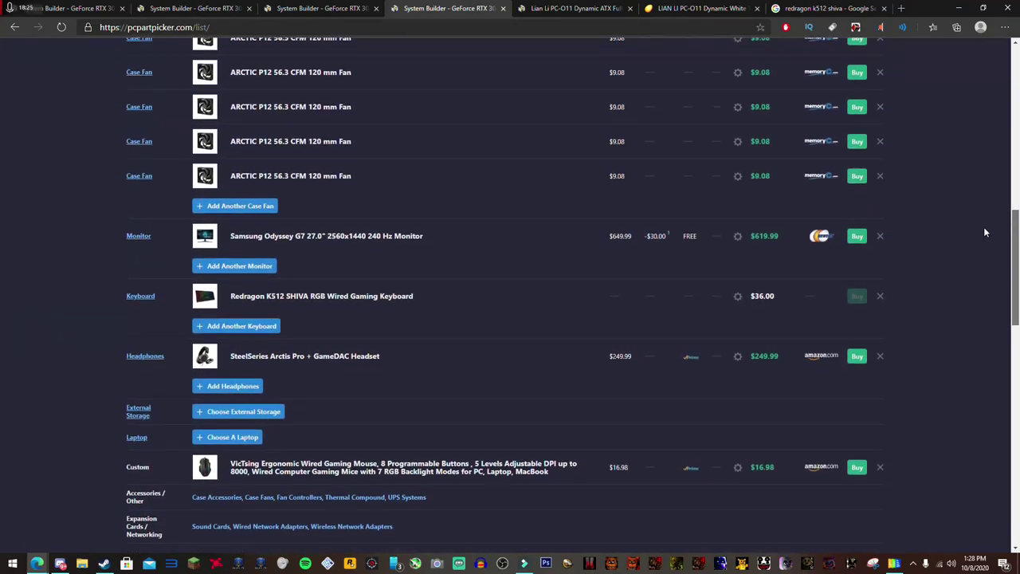
scroll(983, 229, up, 1)
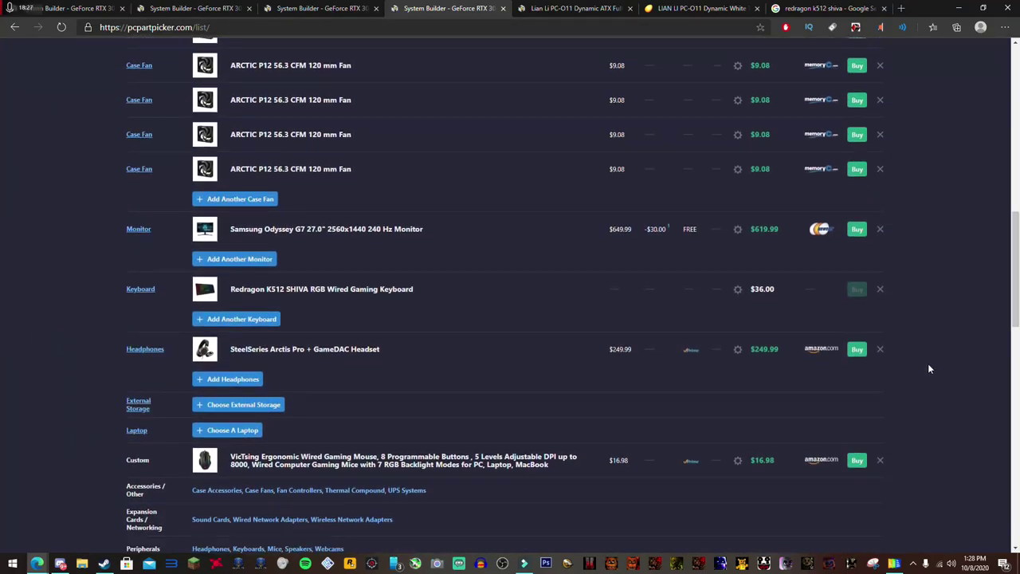